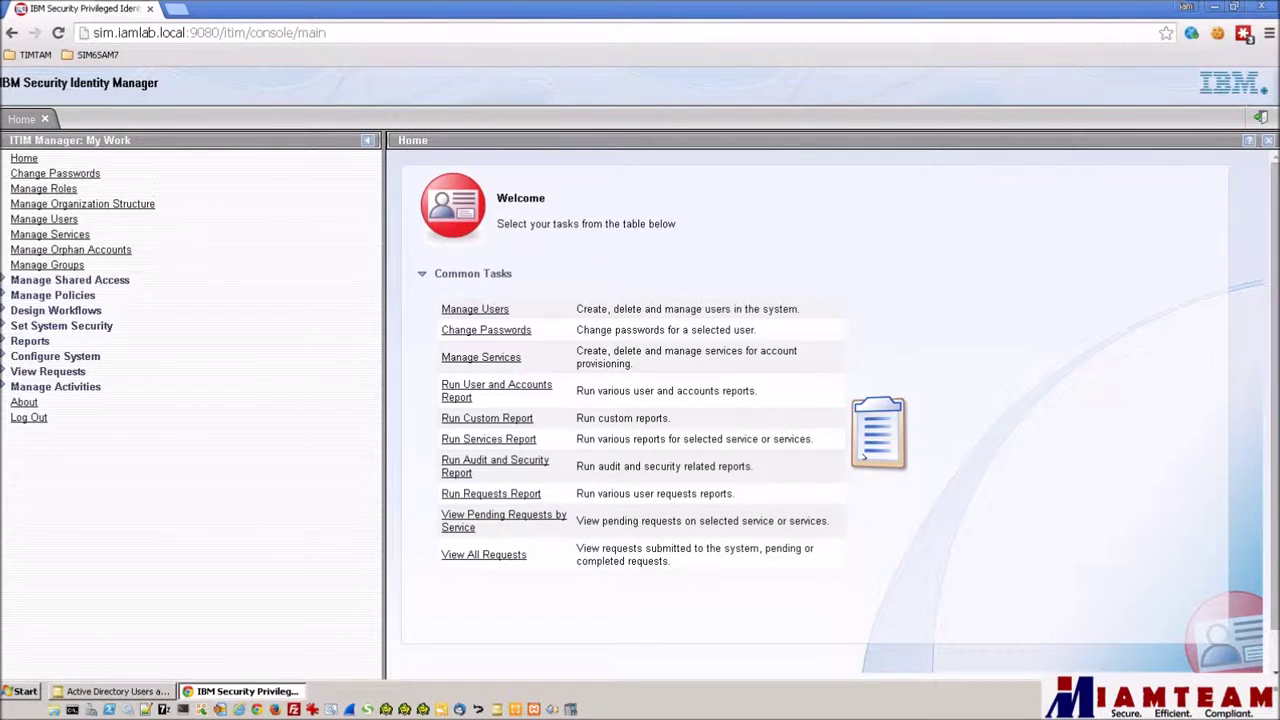
# Step: From Manage Services, start a new AD OrganizationalPerson identity feed service
pyautogui.hotkey('alt', 'Tab')
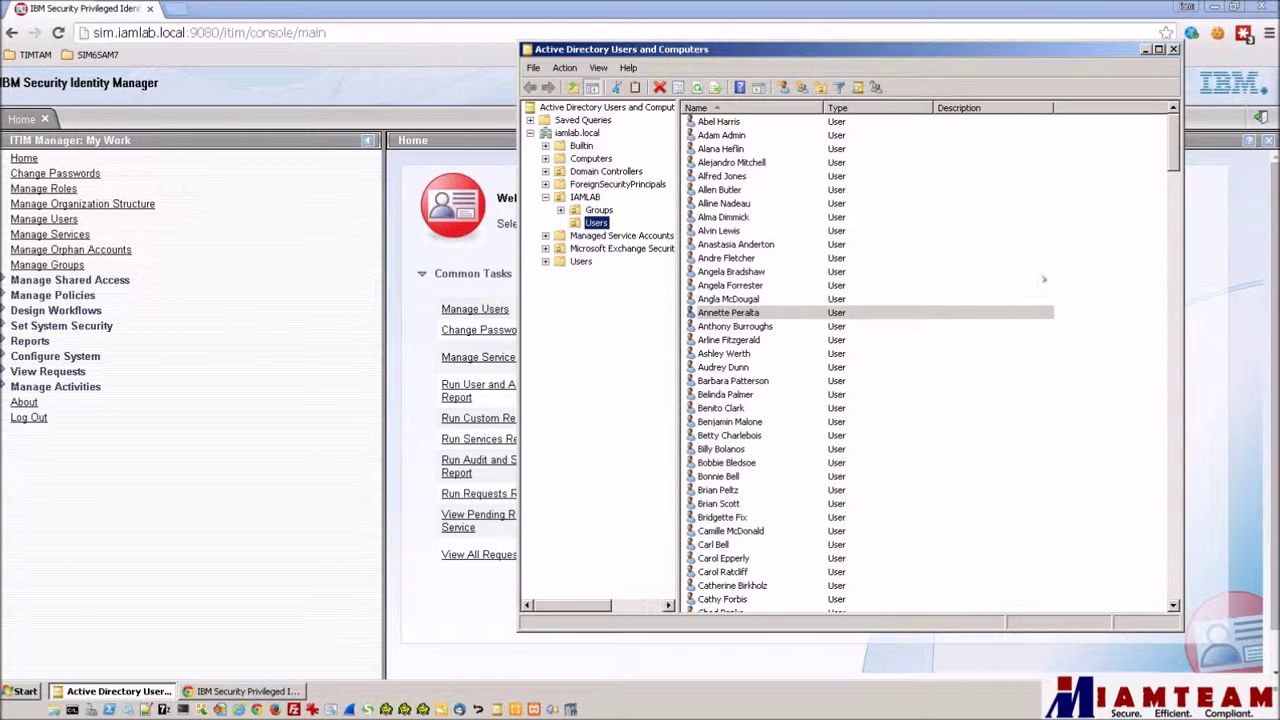
pyautogui.click(293, 323)
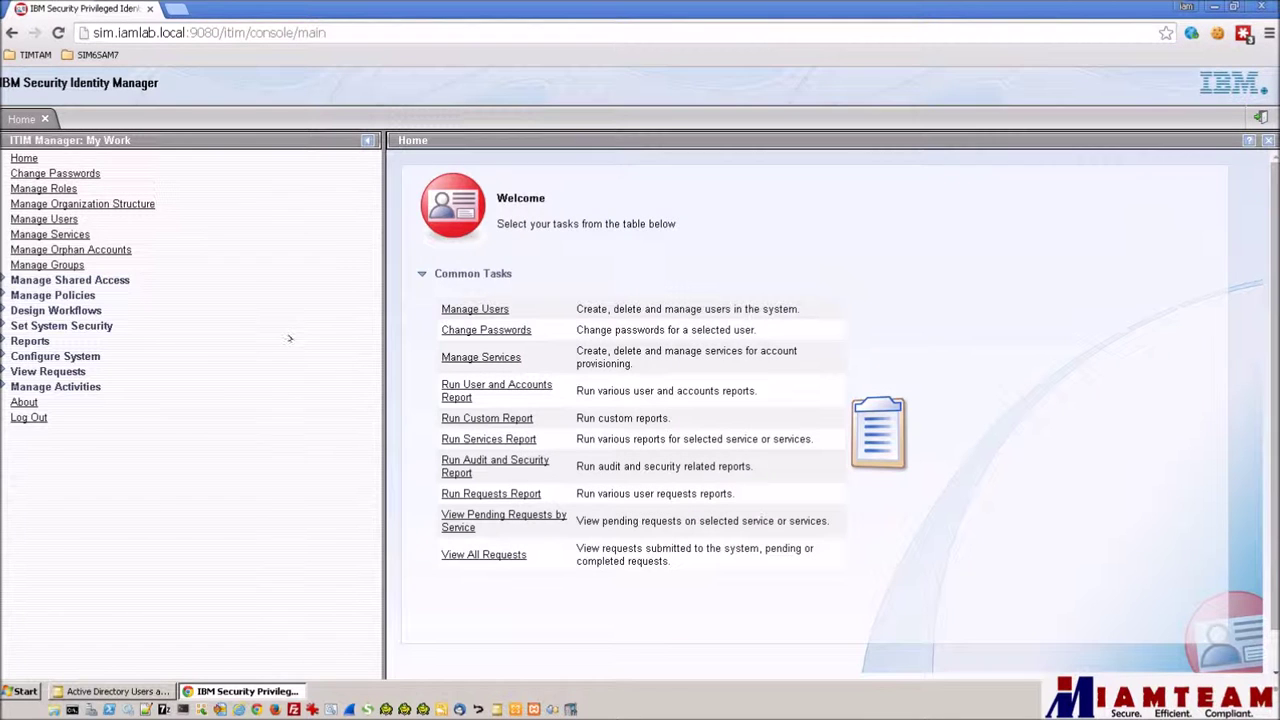
pyautogui.click(72, 233)
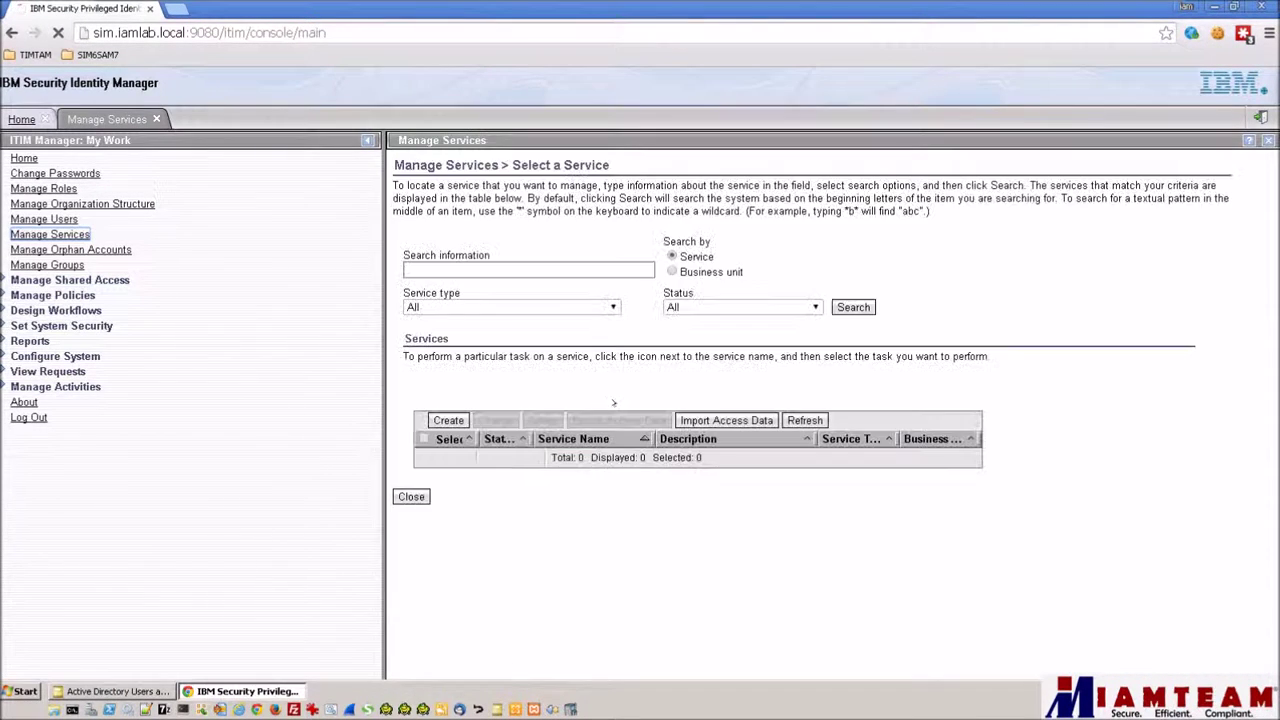
pyautogui.click(448, 420)
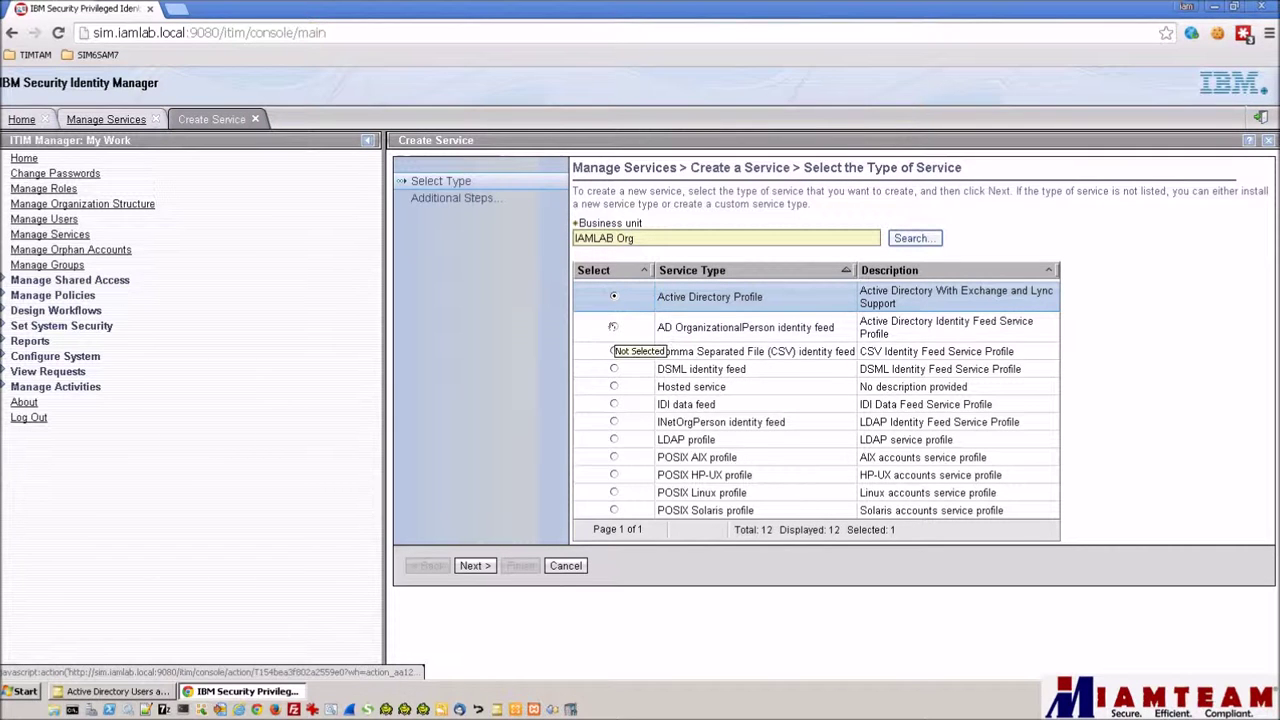
pyautogui.click(613, 327)
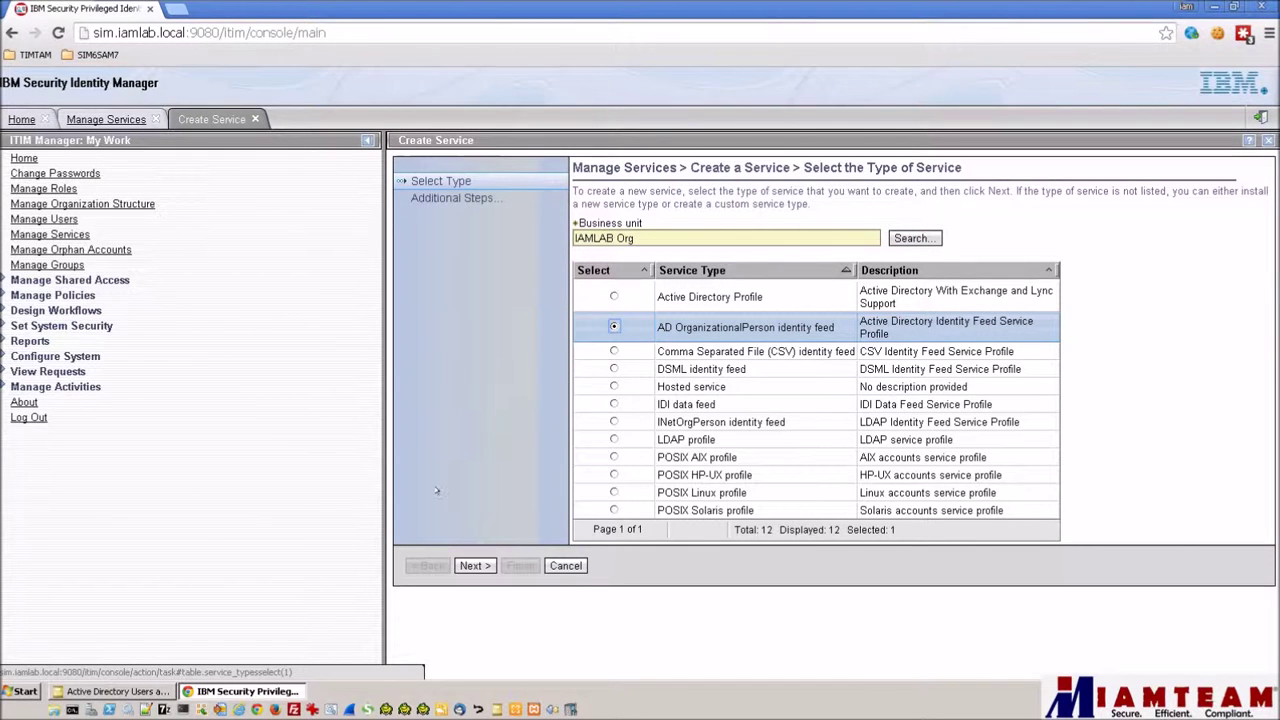
pyautogui.click(470, 566)
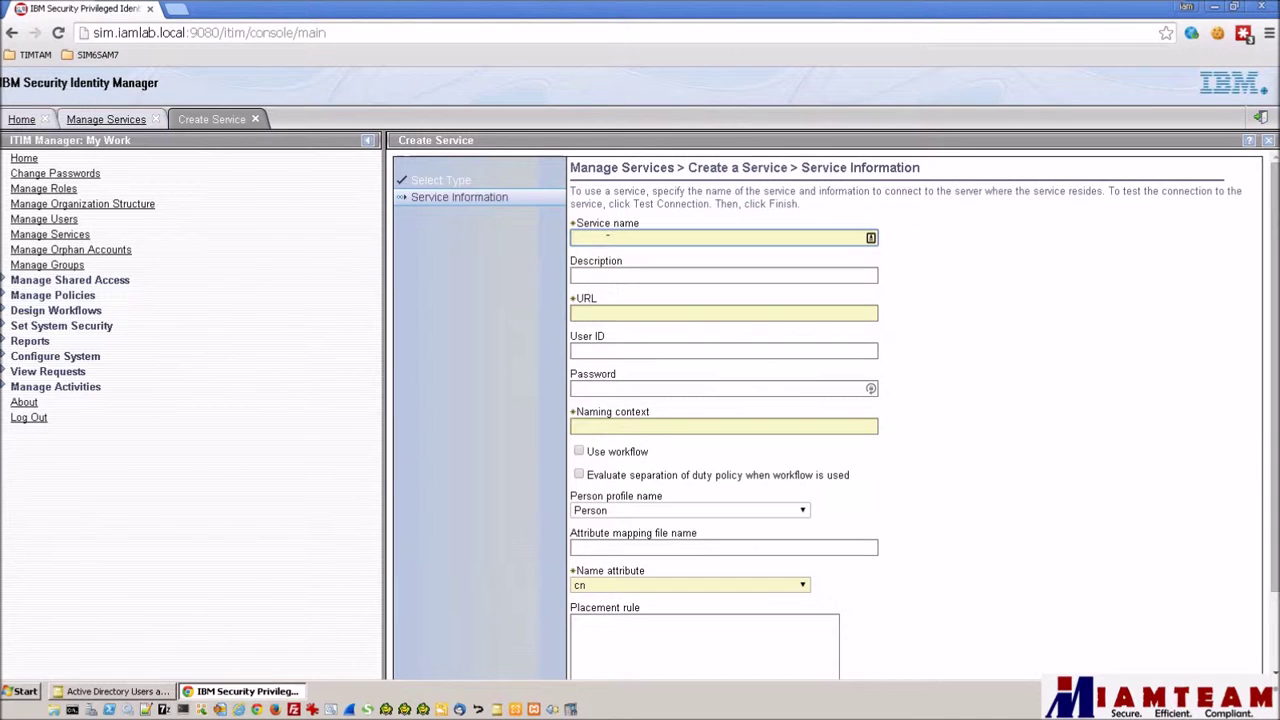
pyautogui.write('Ad')
pyautogui.write(' Identity Fe')
pyautogui.write('ed')
pyautogui.click(716, 318)
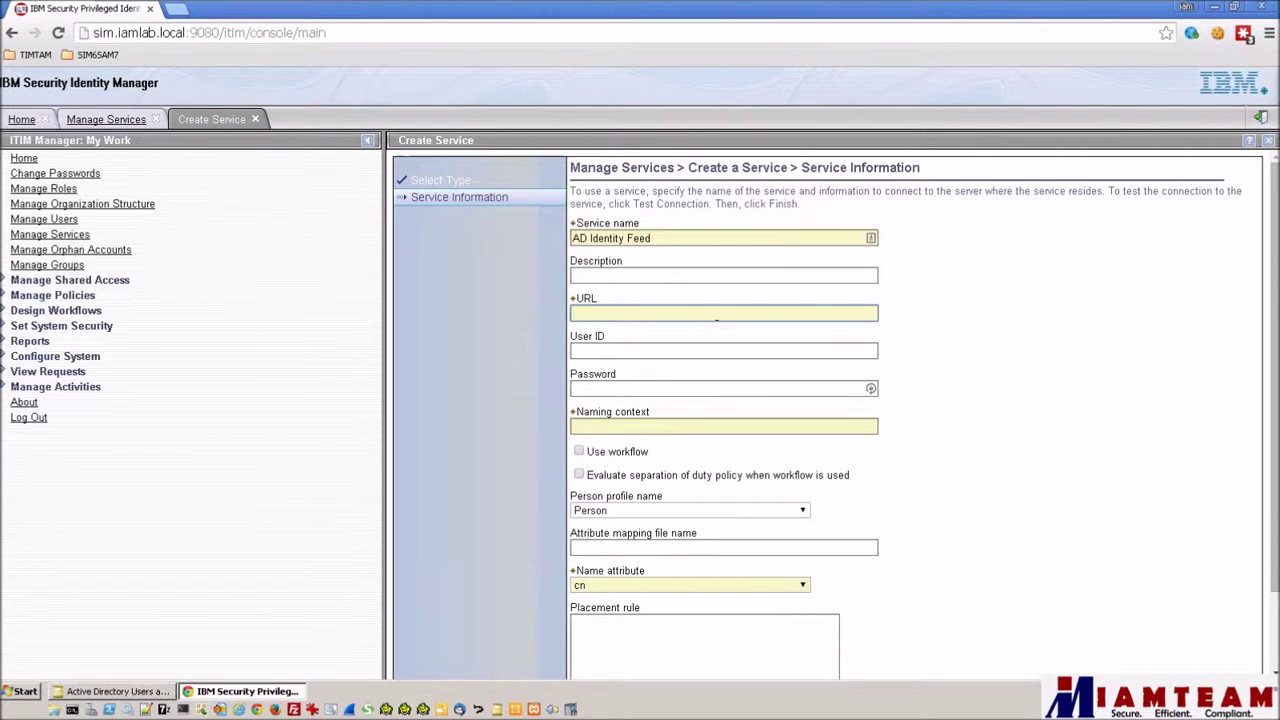
pyautogui.write('ldap://')
pyautogui.write('iam01x')
pyautogui.write('.iamlab.local')
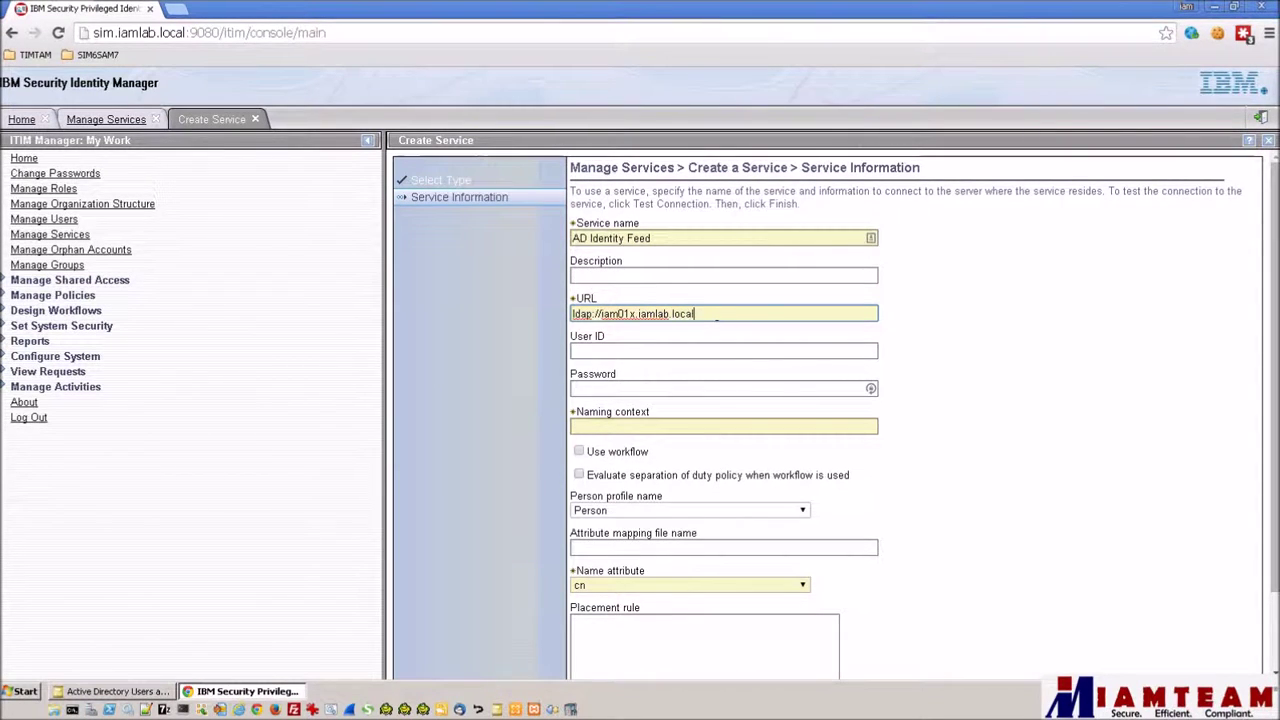
pyautogui.write(':389')
pyautogui.click(626, 352)
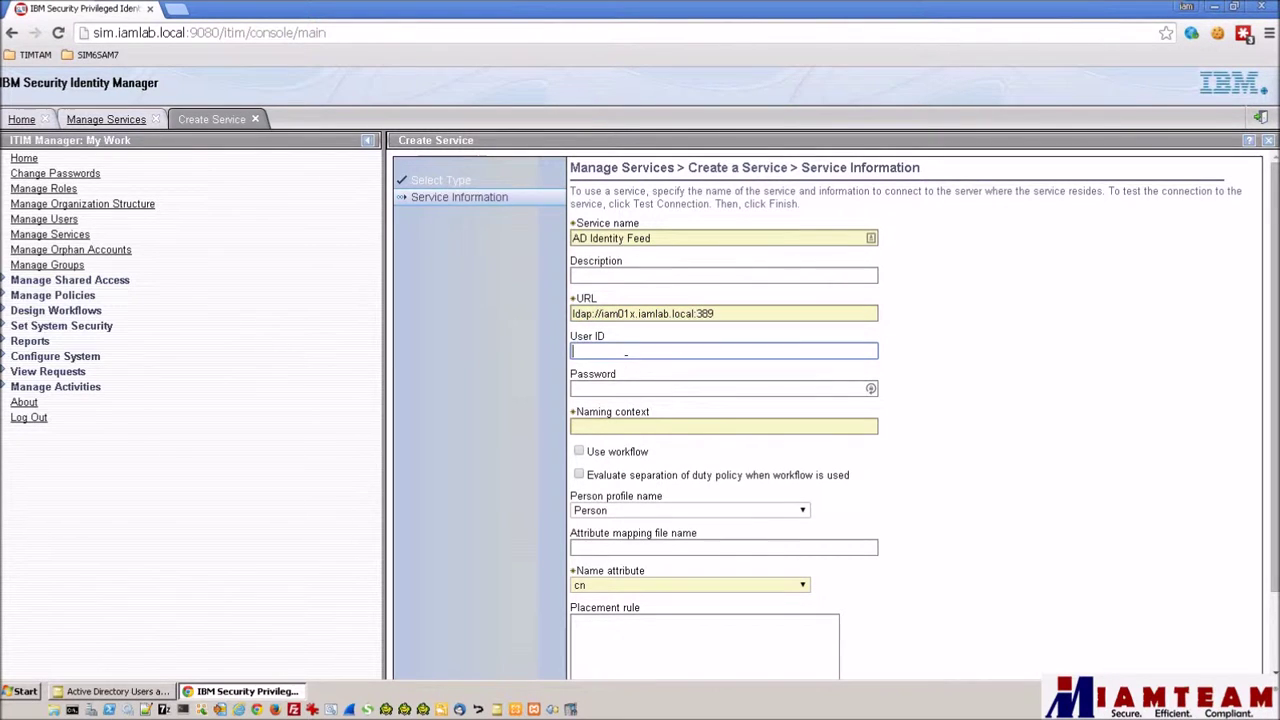
pyautogui.write('Administ')
pyautogui.write('rator')
pyautogui.press('Tab')
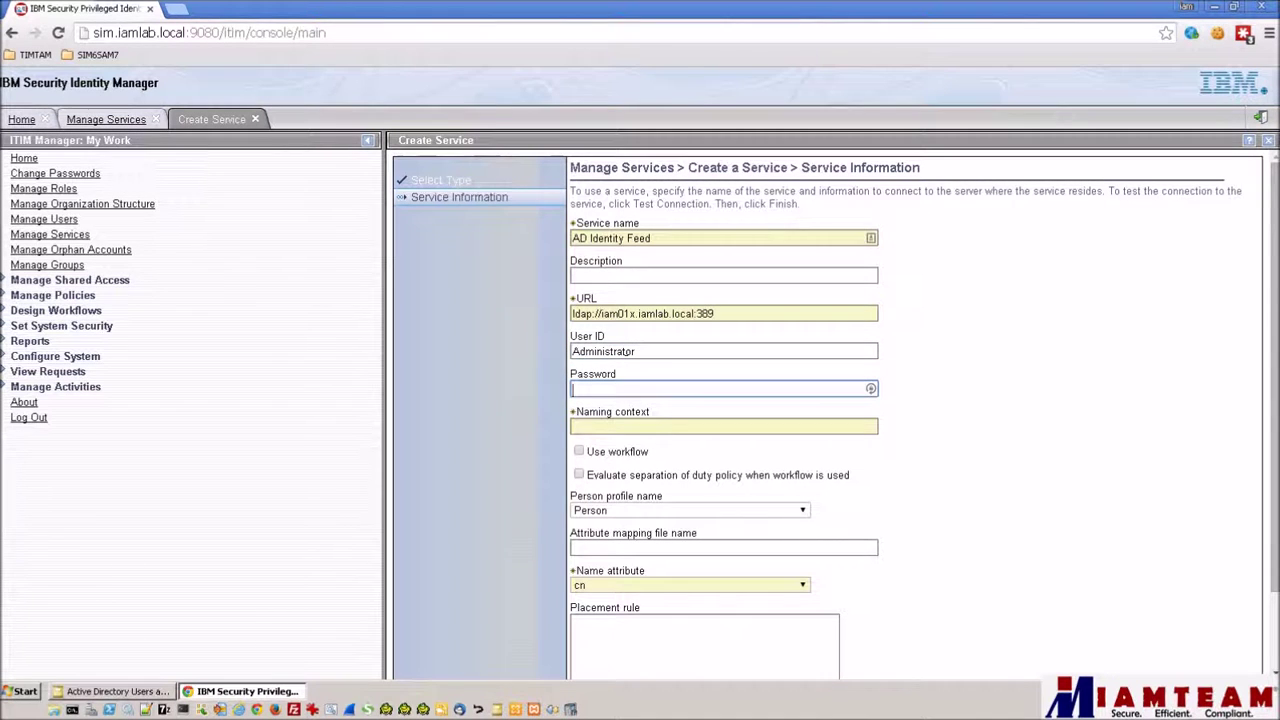
pyautogui.click(661, 427)
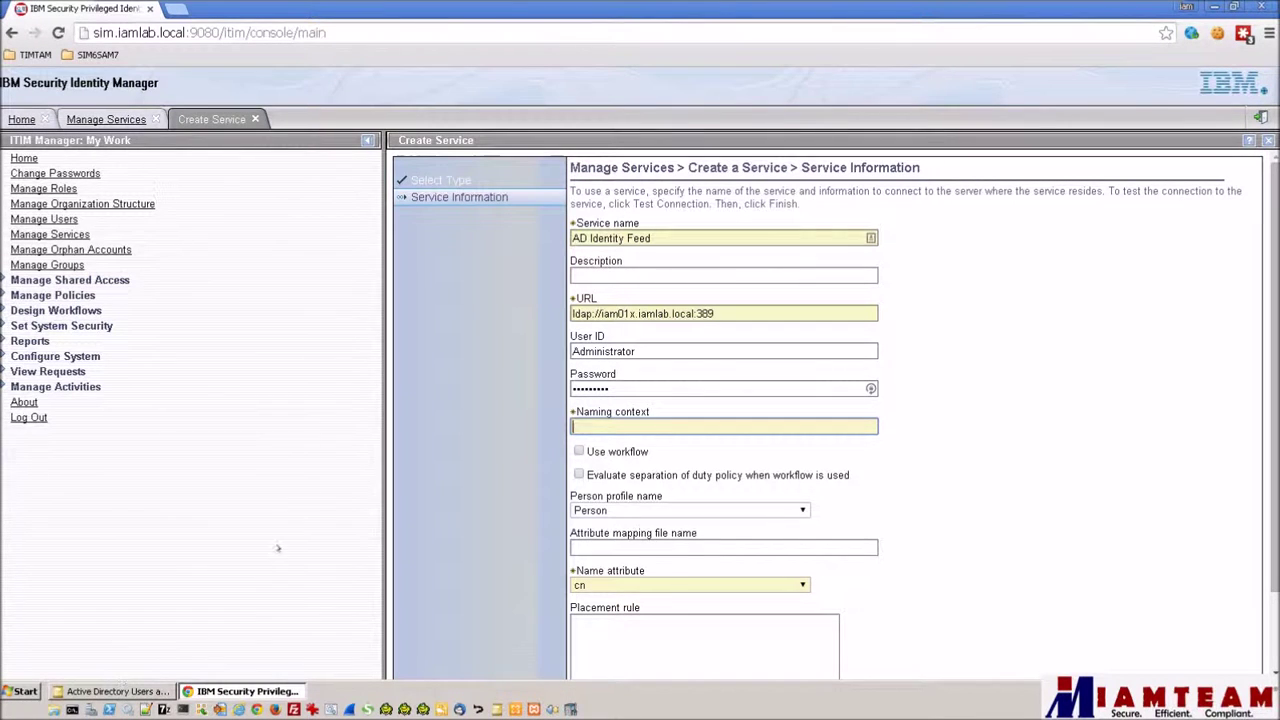
# Step: Check the AD user container, then enter naming context ou=users,ou=iamlab,dc=iamlab,dc=local
pyautogui.click(135, 686)
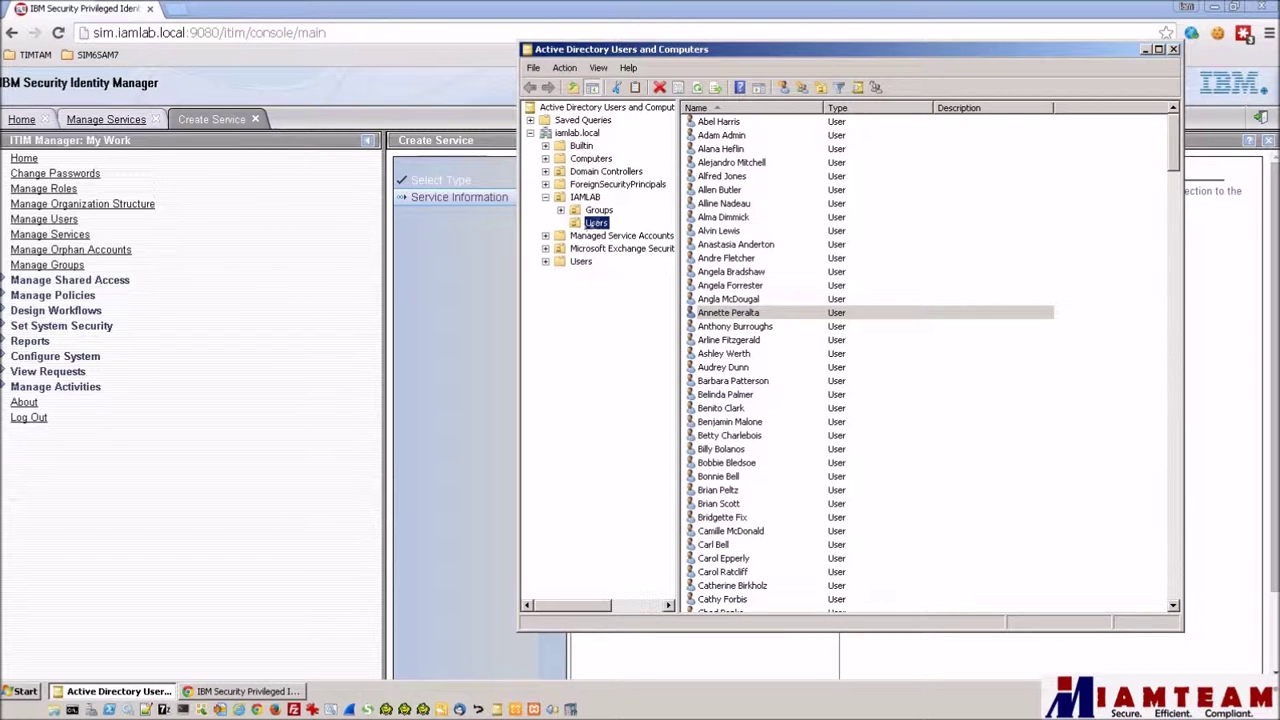
pyautogui.click(451, 318)
pyautogui.click(601, 427)
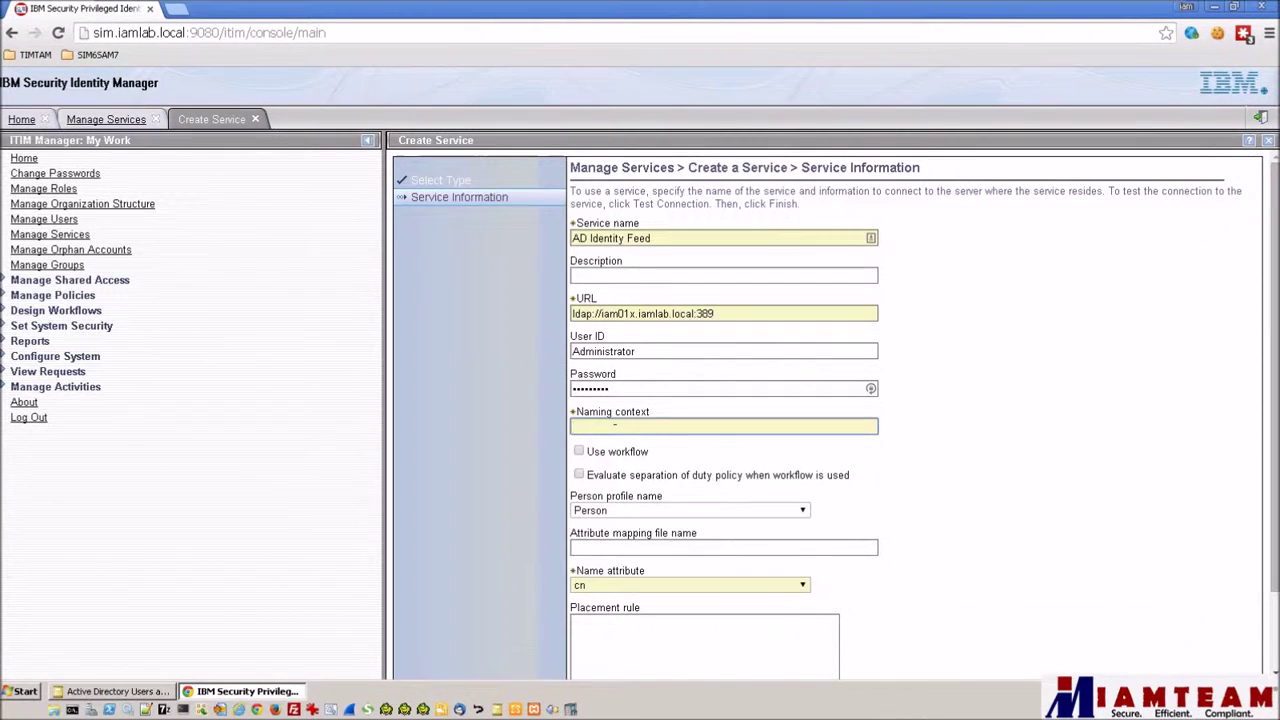
pyautogui.write('ou=users')
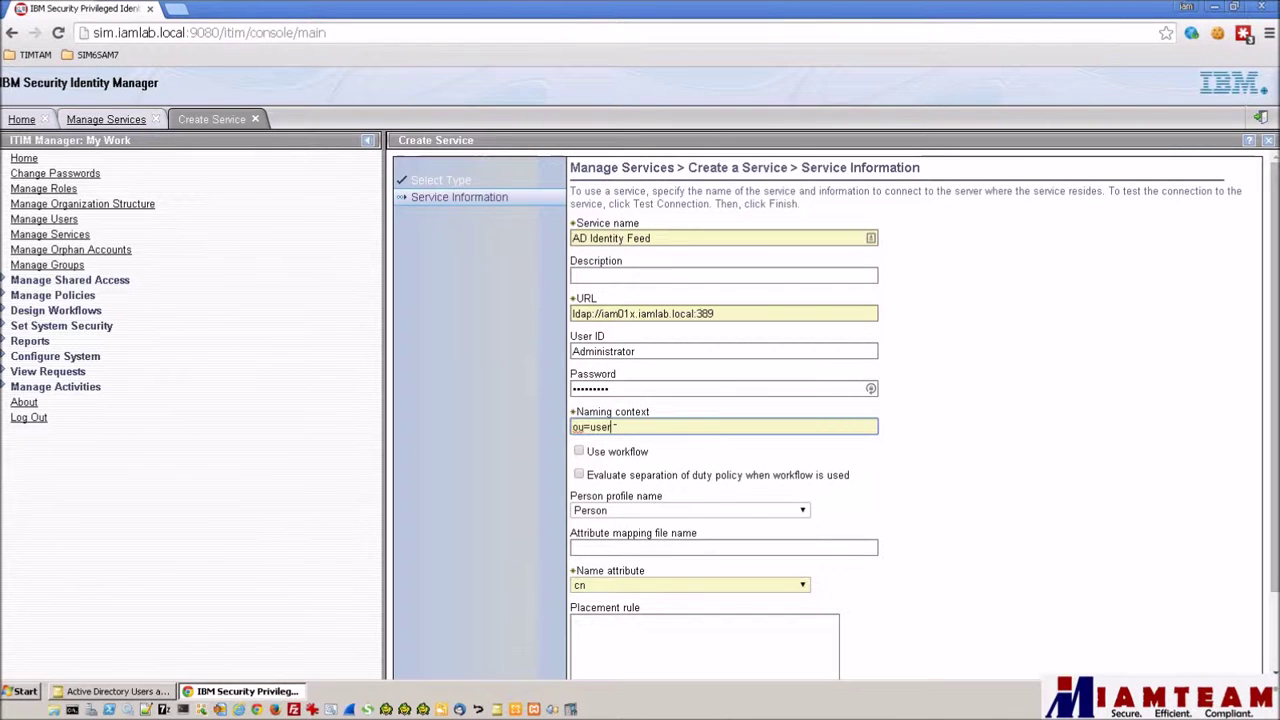
pyautogui.write(',ou=iaml')
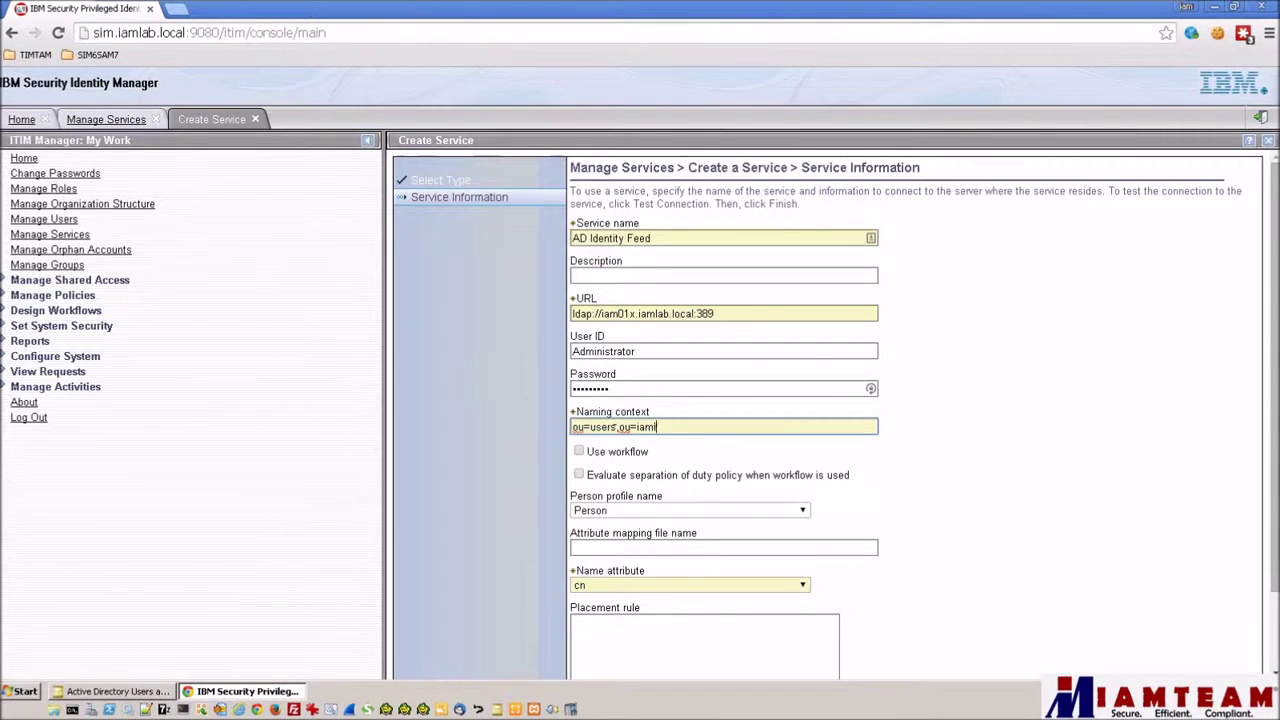
pyautogui.write('ab,dc=iamlab,dc=')
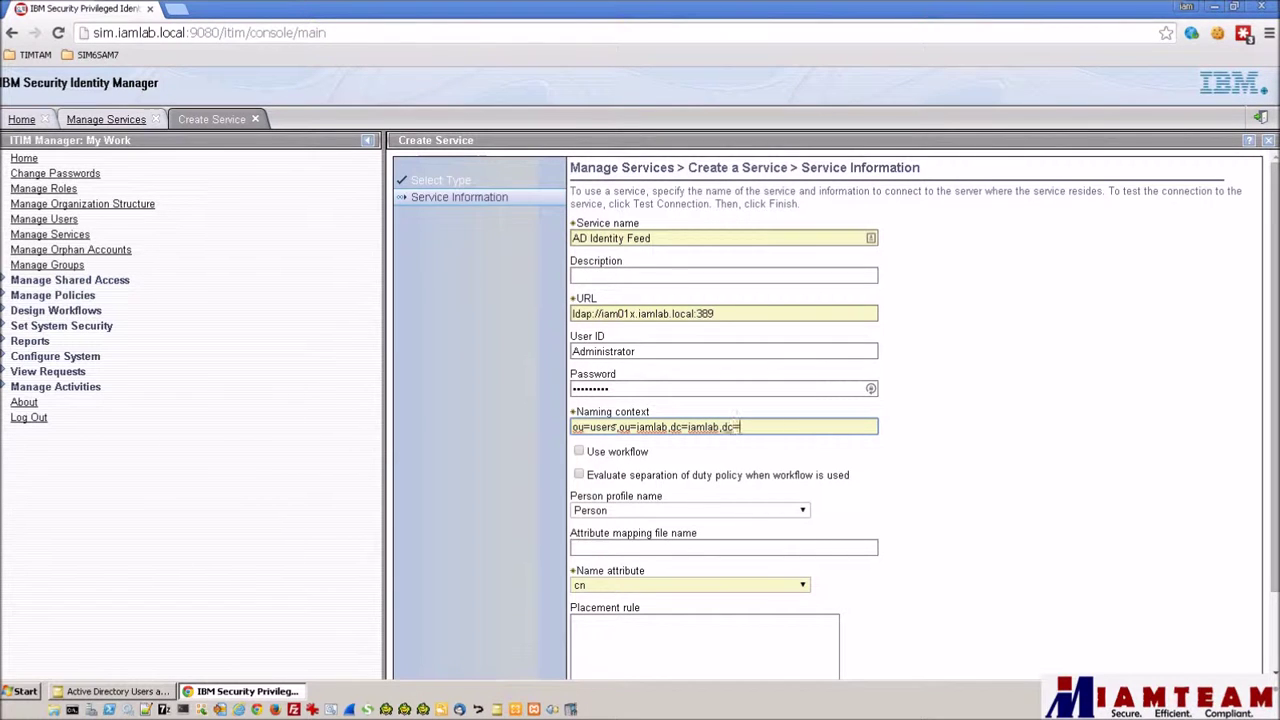
pyautogui.write('local')
pyautogui.click(616, 511)
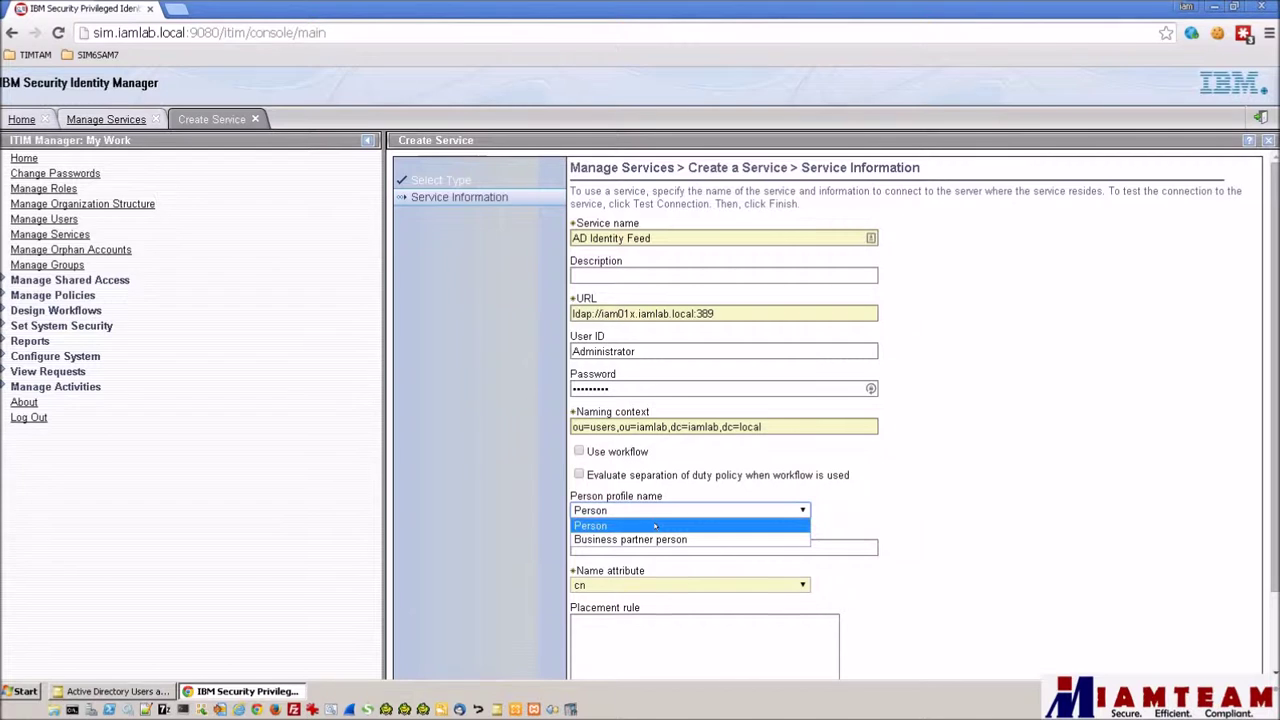
# Step: Keep profile Person and name attribute cn, leave the mapping file empty, and finish
pyautogui.click(655, 526)
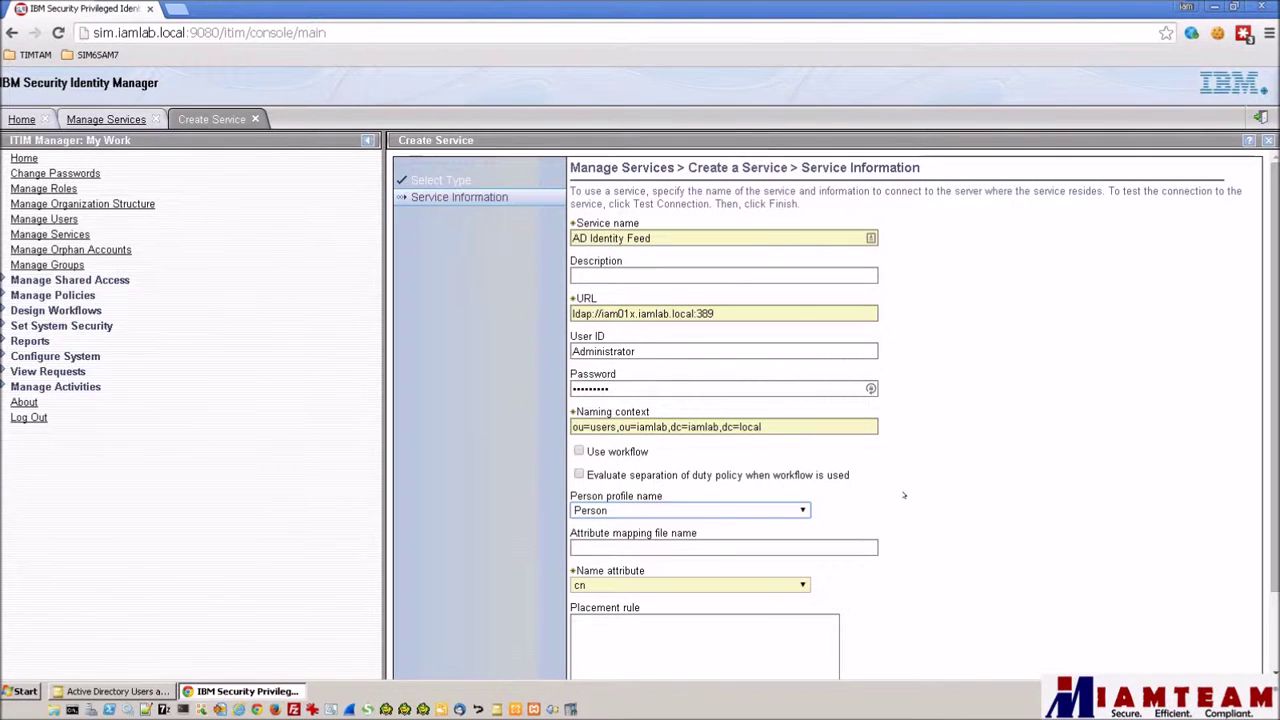
pyautogui.click(798, 543)
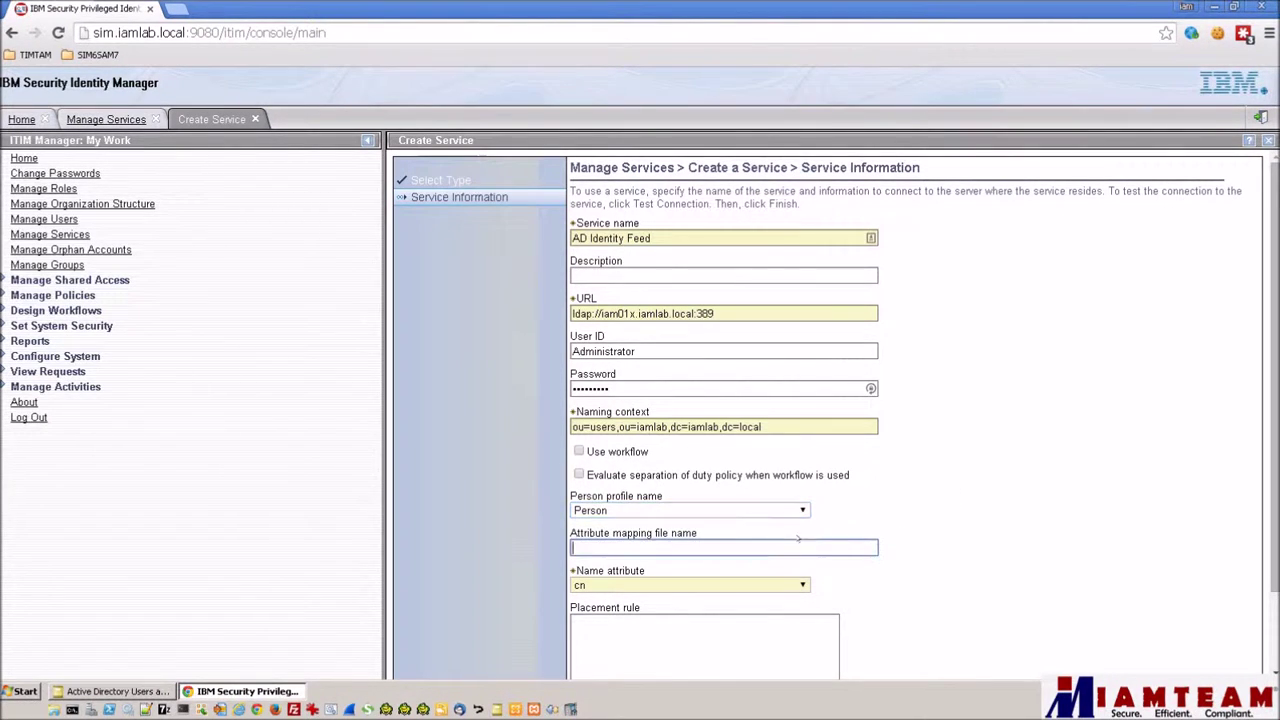
pyautogui.scroll(-2, 988, 505)
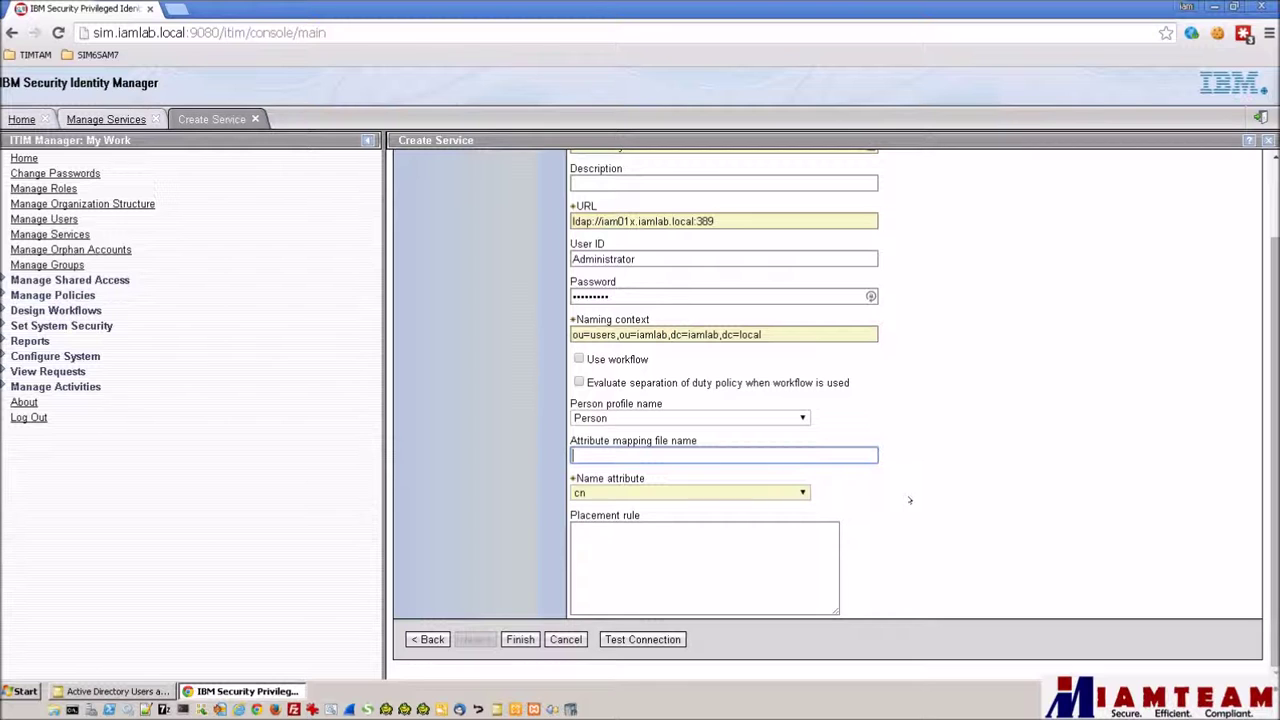
pyautogui.click(801, 492)
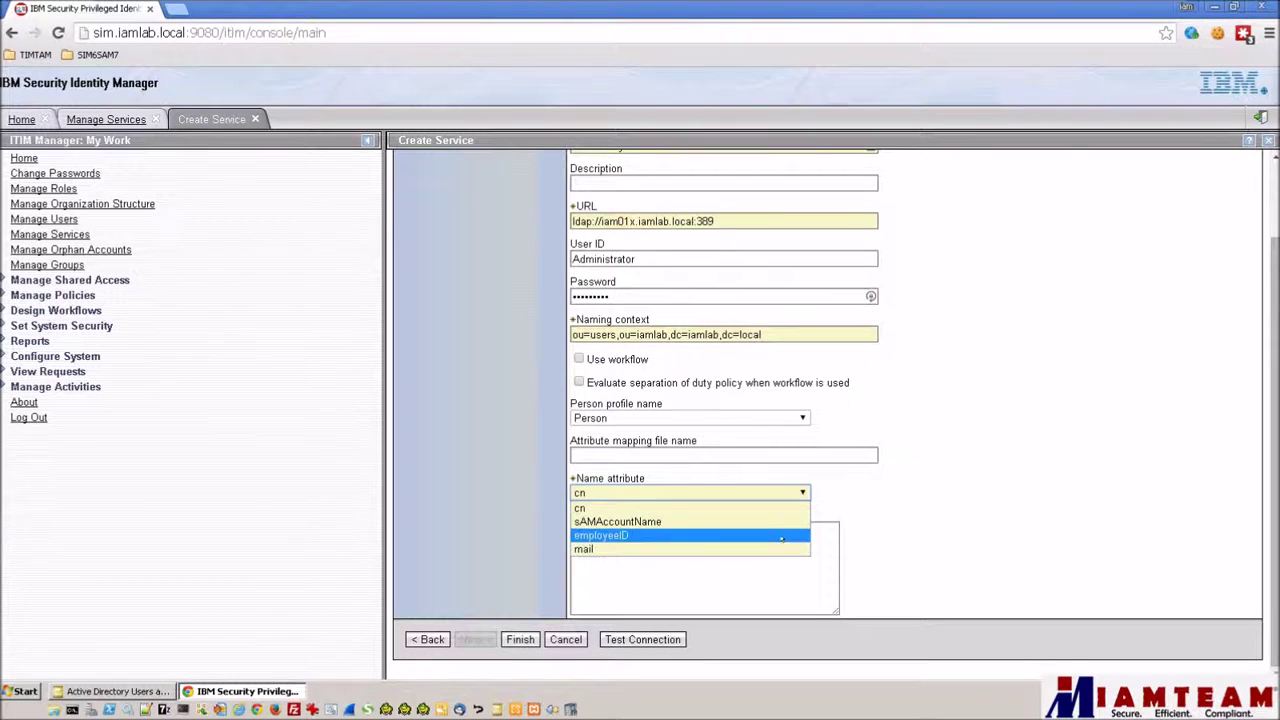
pyautogui.click(784, 508)
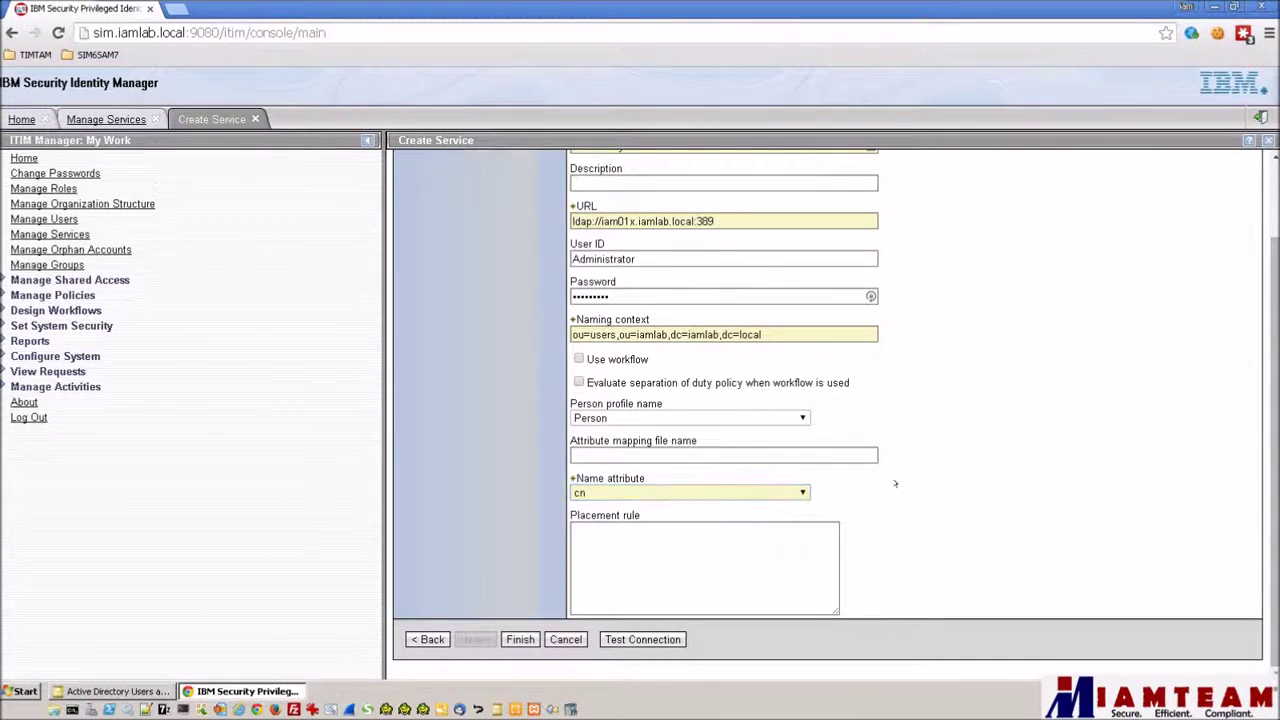
pyautogui.scroll(2, 971, 501)
pyautogui.scroll(-2, 971, 501)
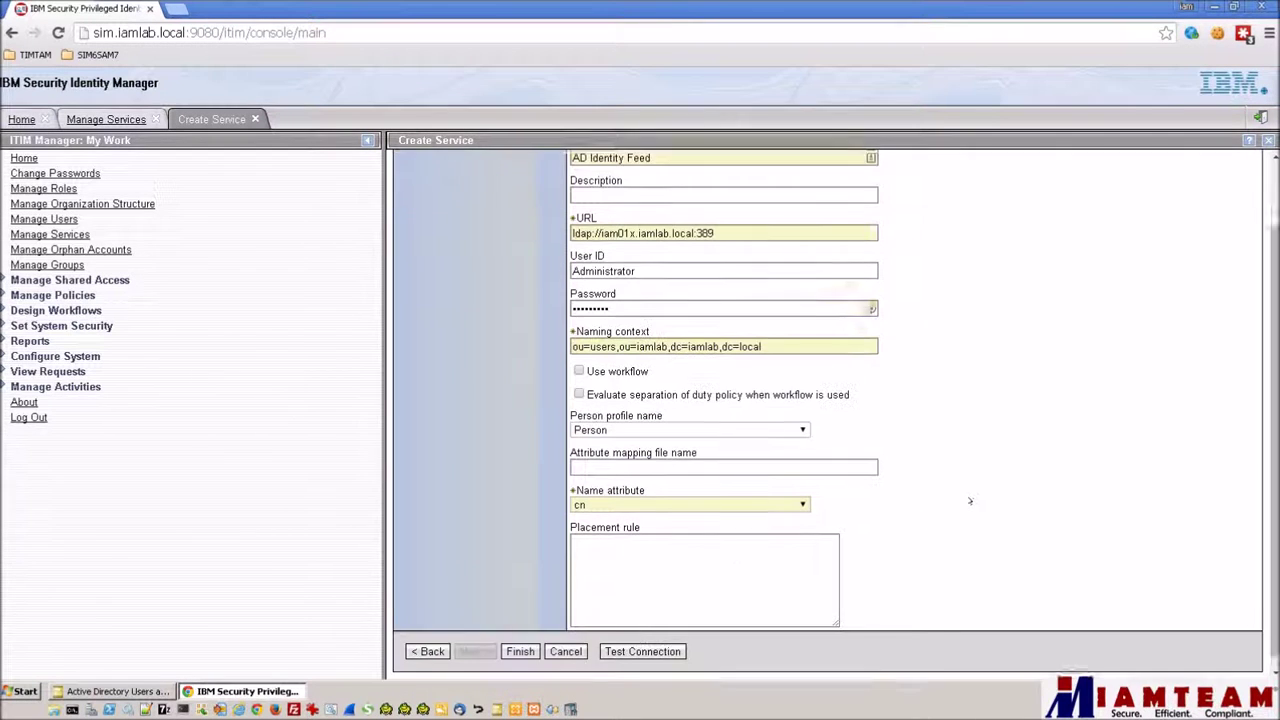
pyautogui.click(520, 639)
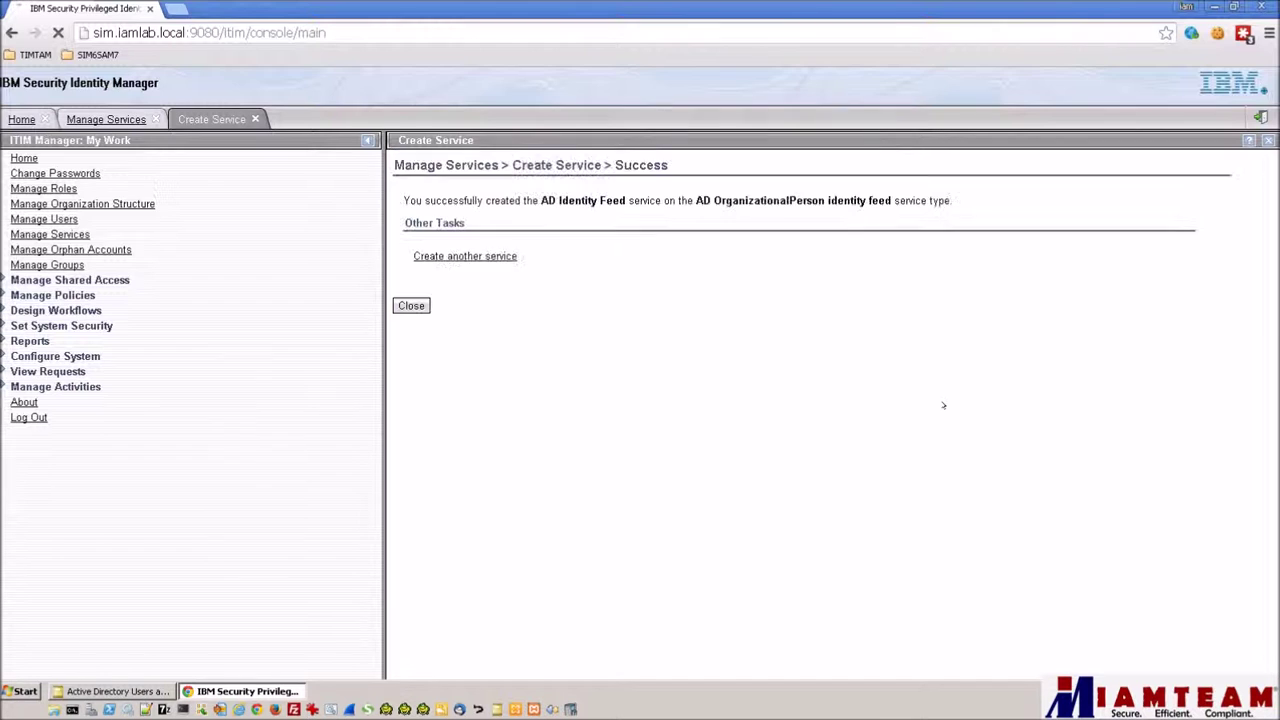
# Step: Refresh the services list and run Reconcile Now on AD Identity Feed
pyautogui.click(411, 306)
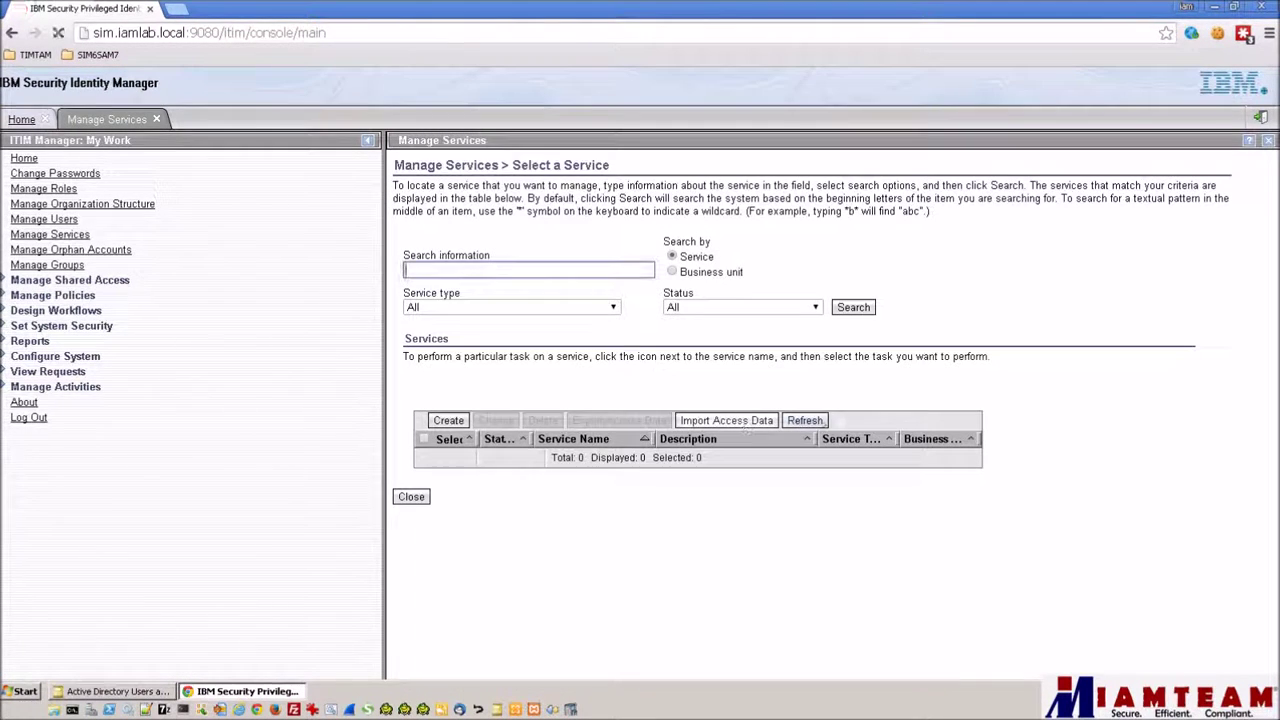
pyautogui.click(805, 420)
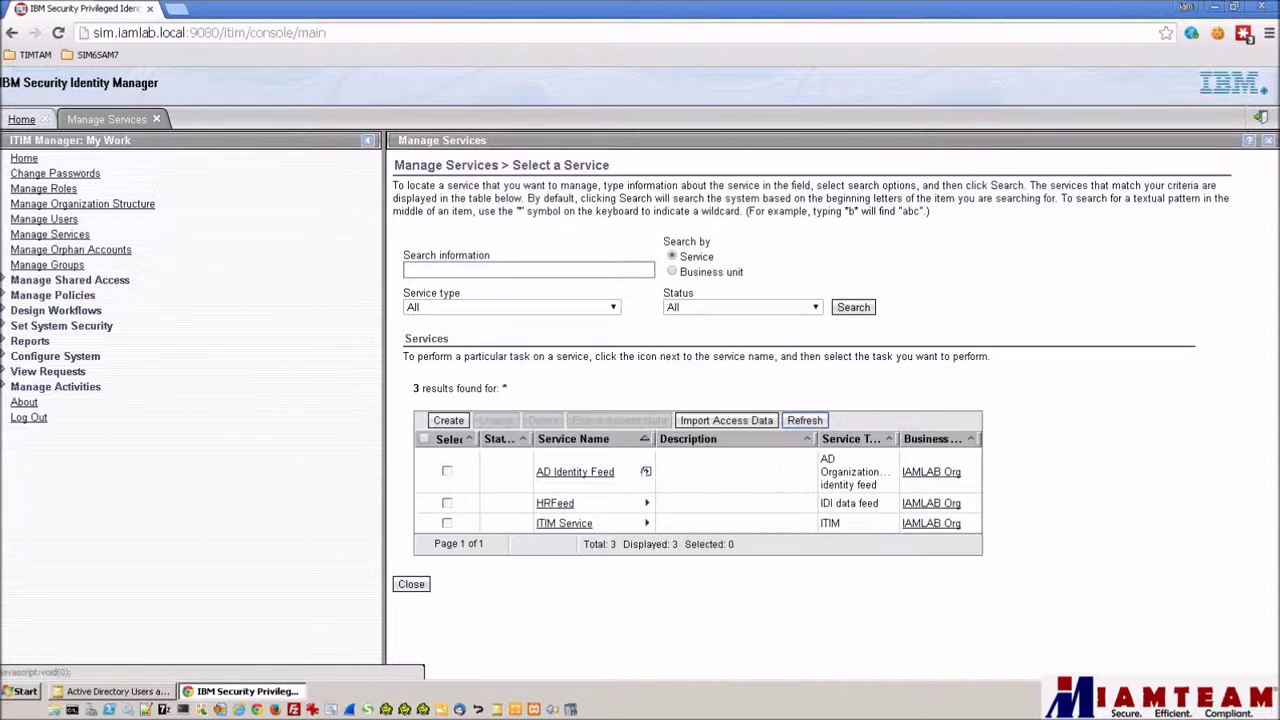
pyautogui.click(646, 471)
pyautogui.click(708, 525)
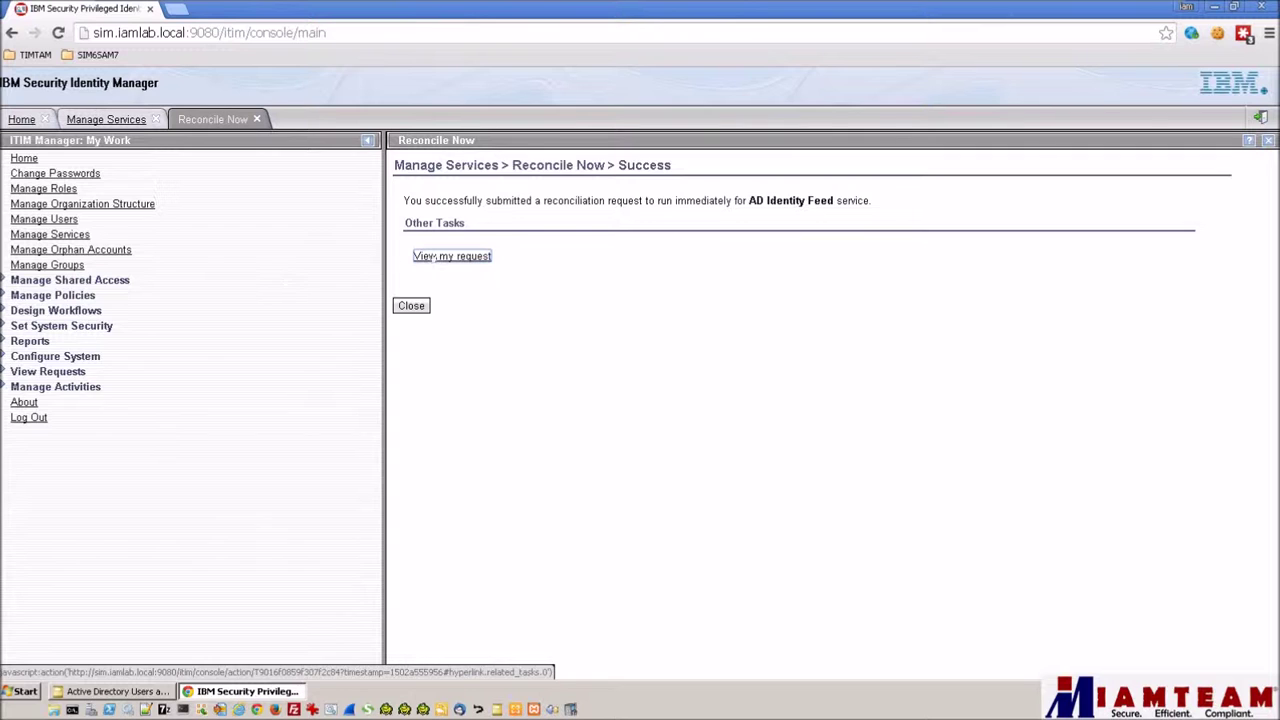
pyautogui.click(445, 256)
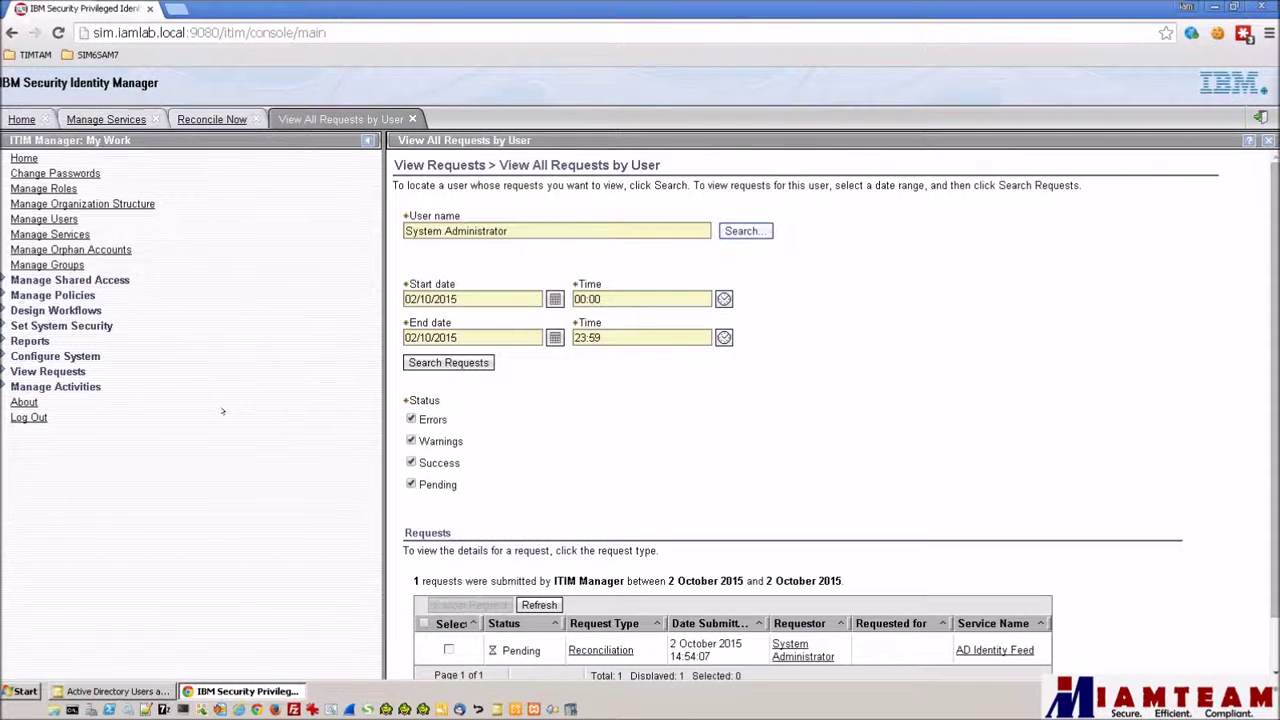
# Step: Check the pending Reconciliation request, then go to Manage Users
pyautogui.scroll(-1, 549, 532)
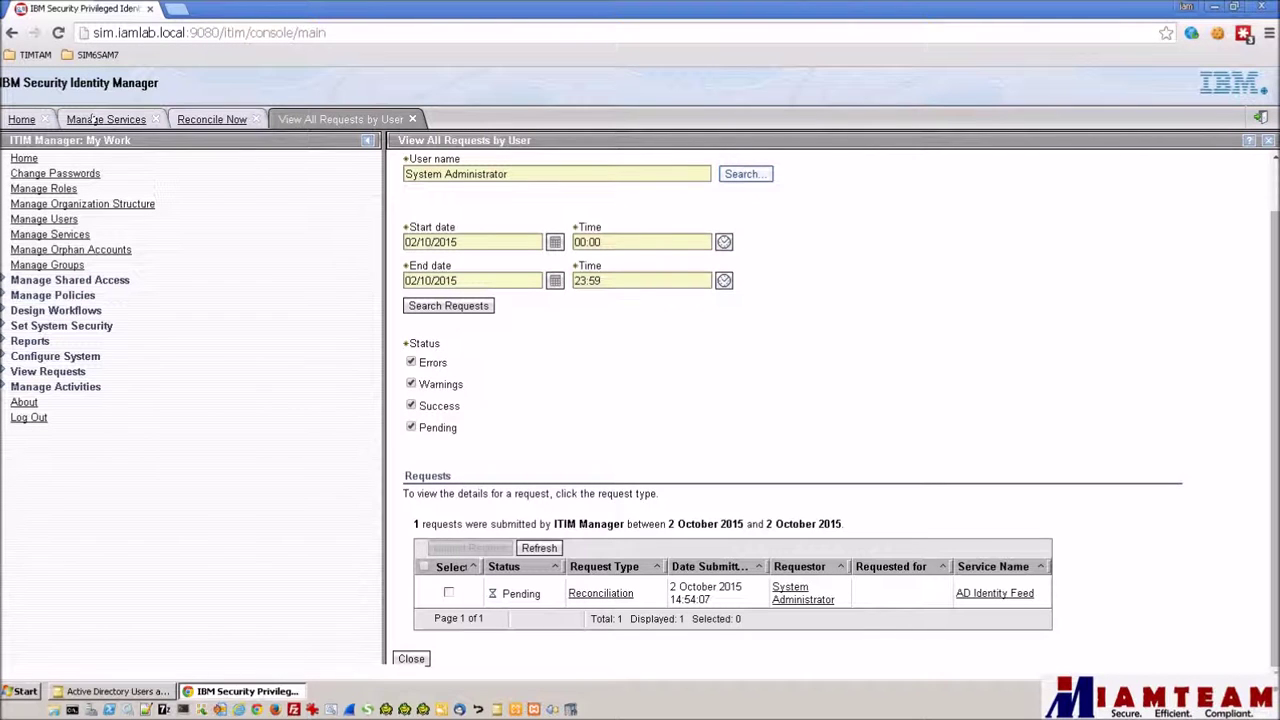
pyautogui.click(50, 219)
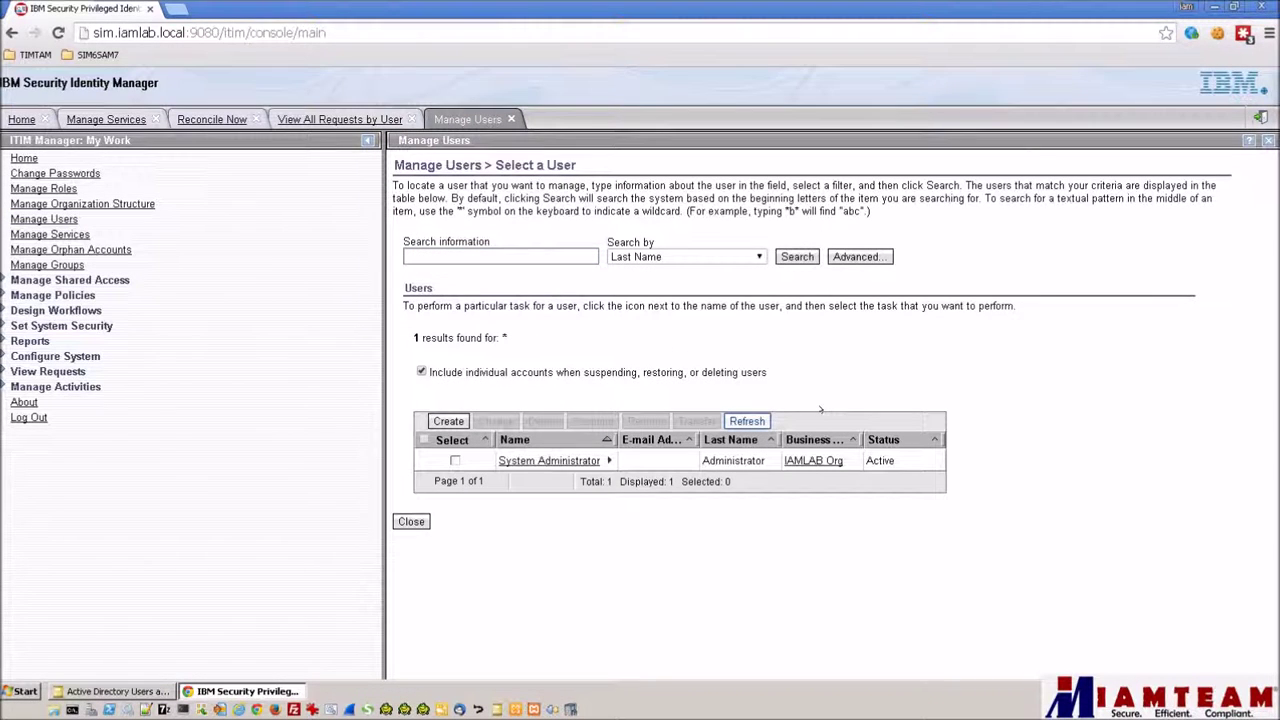
# Step: Rerun the user search and scroll through the 303 imported Active Directory users
pyautogui.click(798, 257)
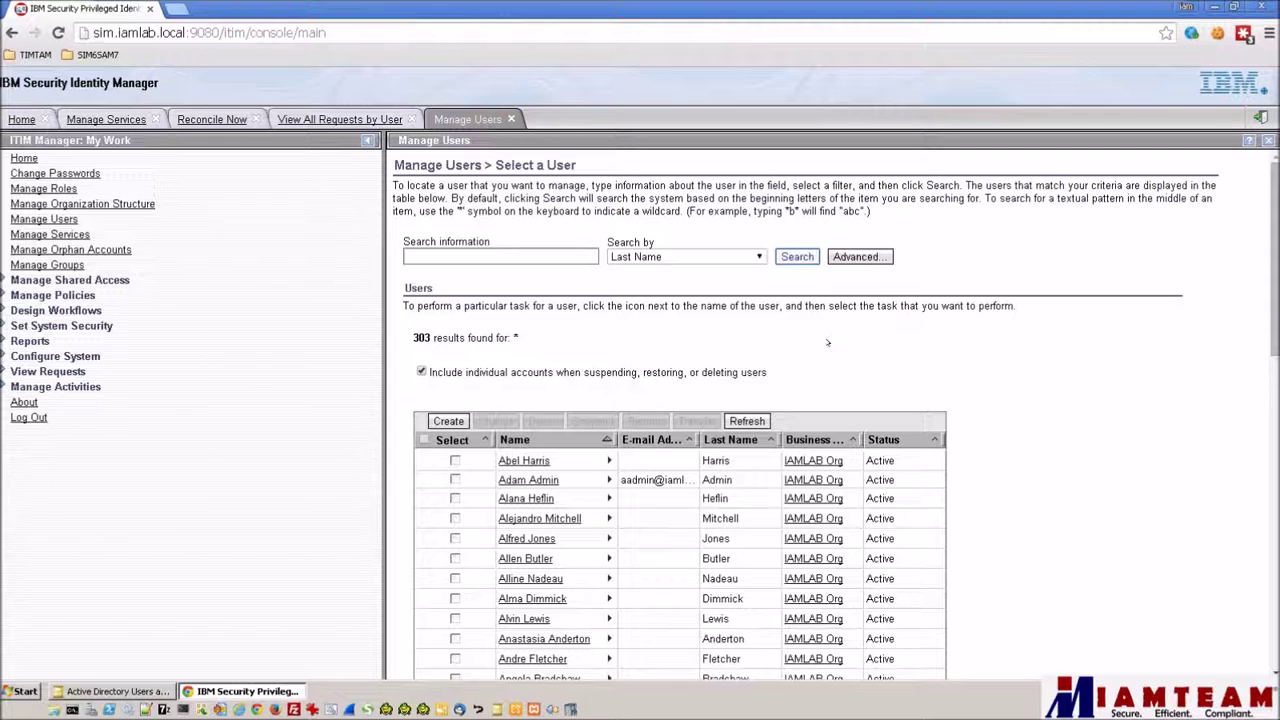
pyautogui.scroll(-3, 812, 296)
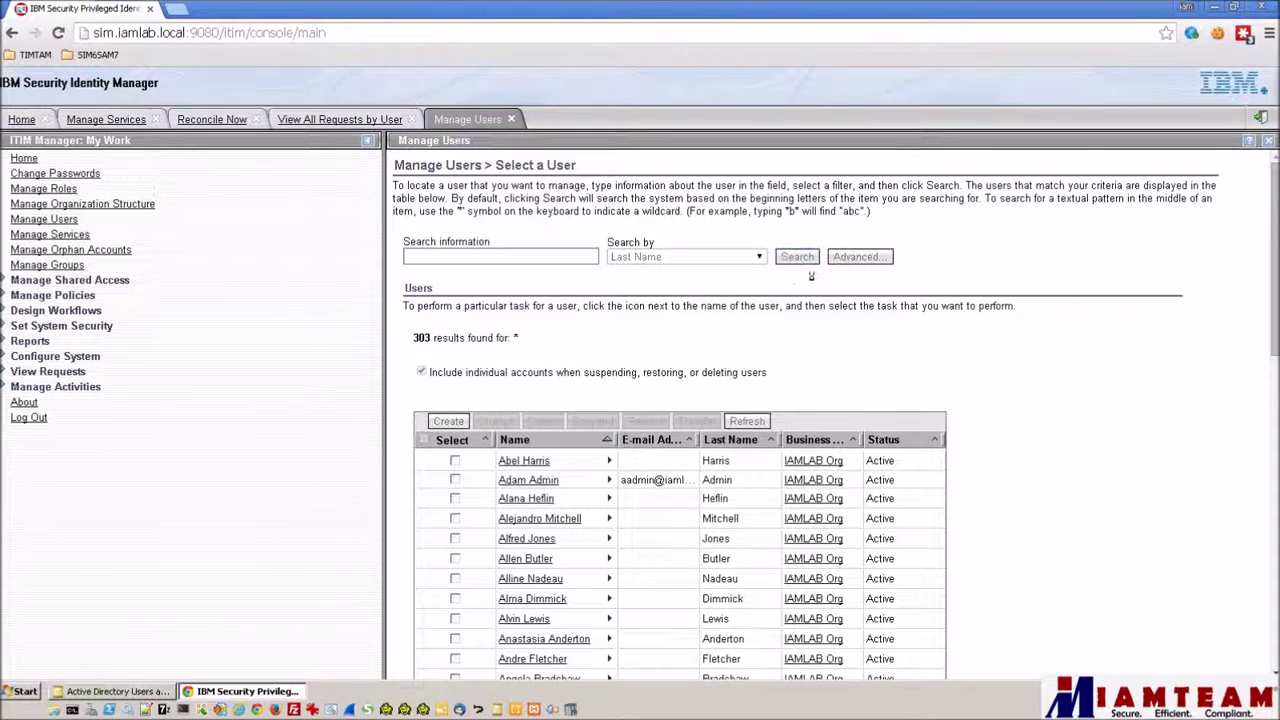